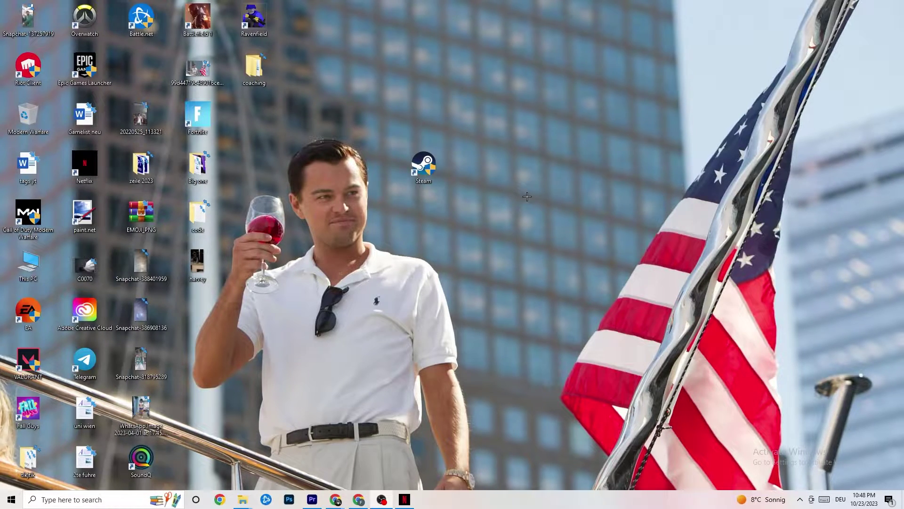
# Step: Open Settings from Start and go to Update & Security's Troubleshoot page
pyautogui.click(10, 500)
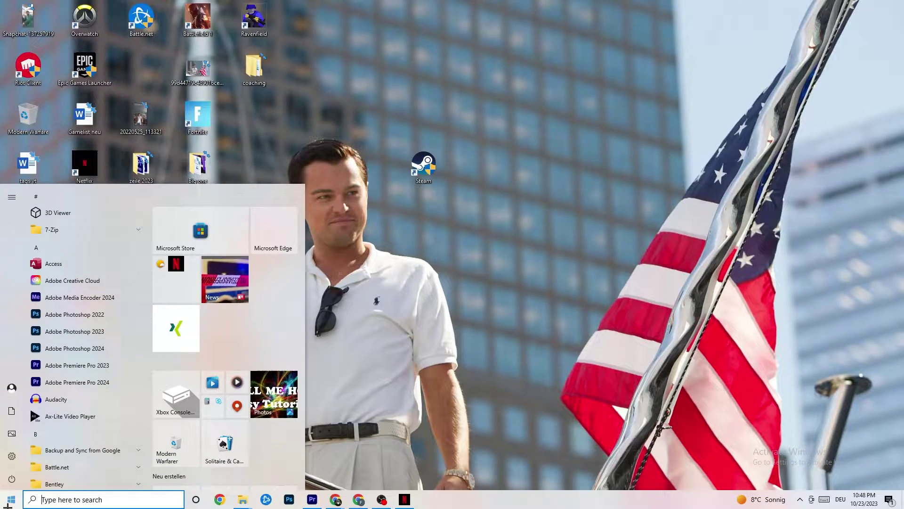
pyautogui.click(12, 456)
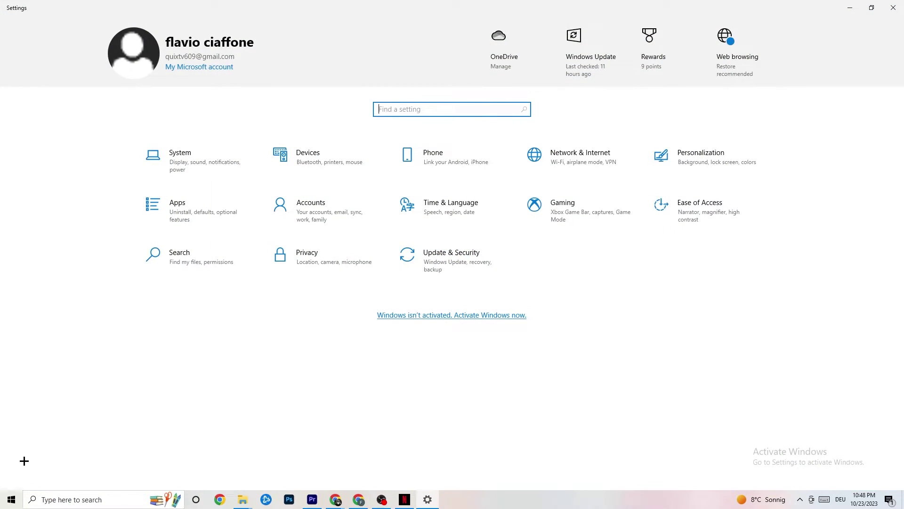
pyautogui.click(437, 271)
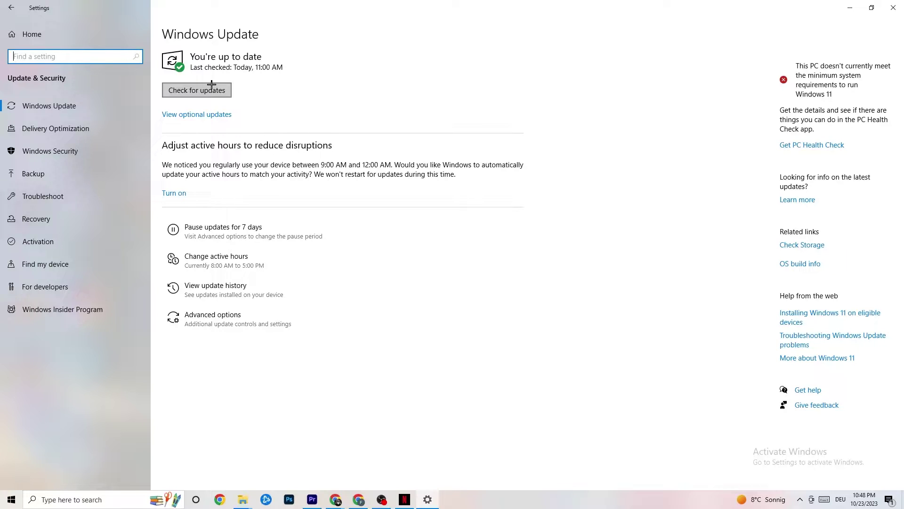
pyautogui.click(278, 62)
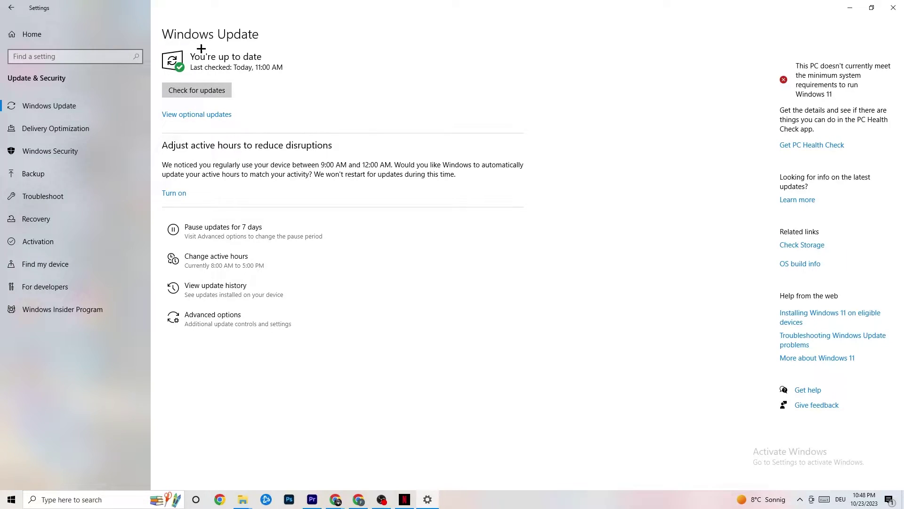
pyautogui.click(56, 200)
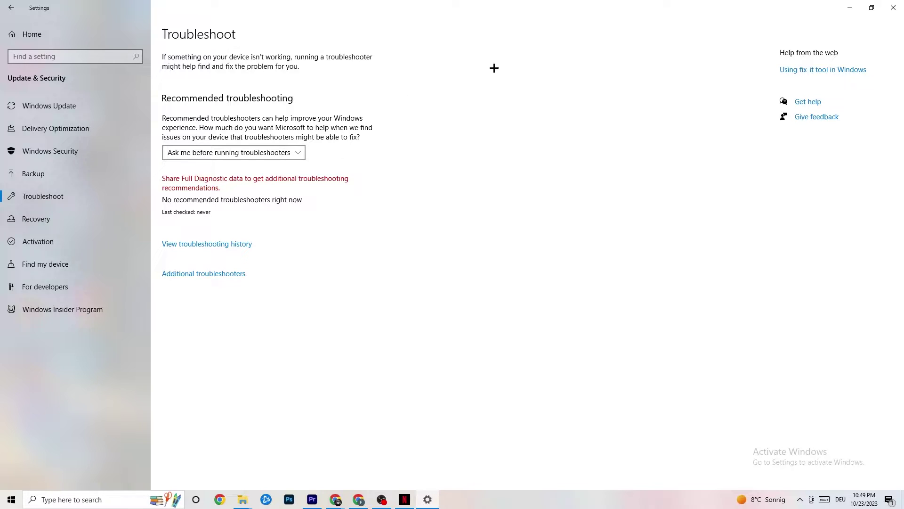
# Step: Minimize the Settings window to reveal the desktop shortcuts
pyautogui.click(851, 5)
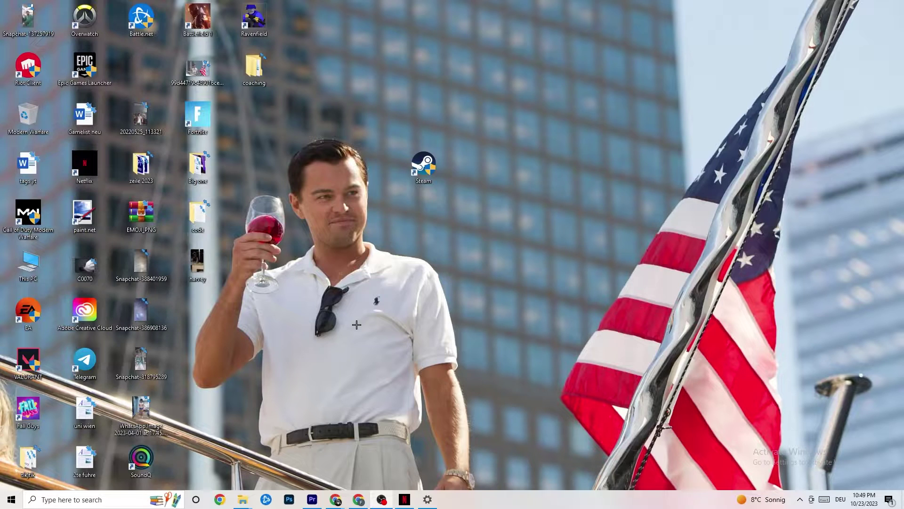
# Step: Move the Steam shortcut lower on the desktop, dismissing its context menu unused
pyautogui.moveTo(422, 166); pyautogui.dragTo(433, 197)
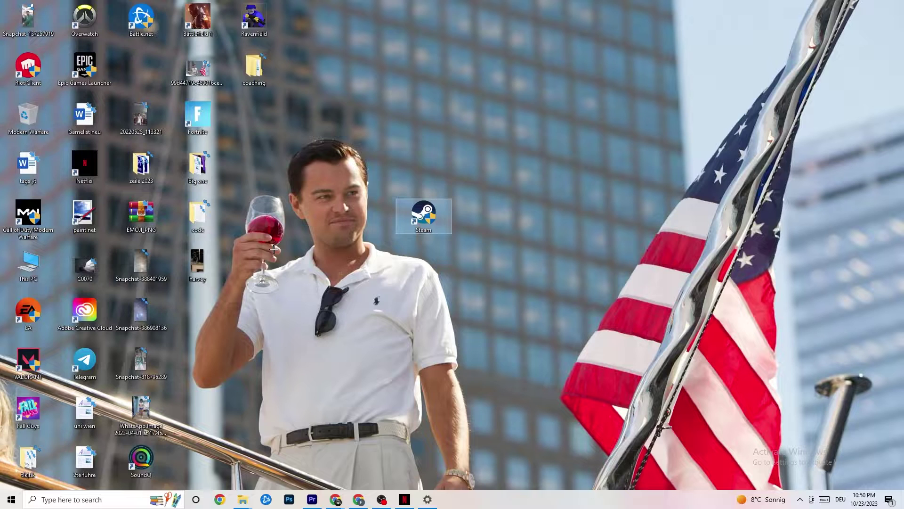
pyautogui.rightClick(428, 212)
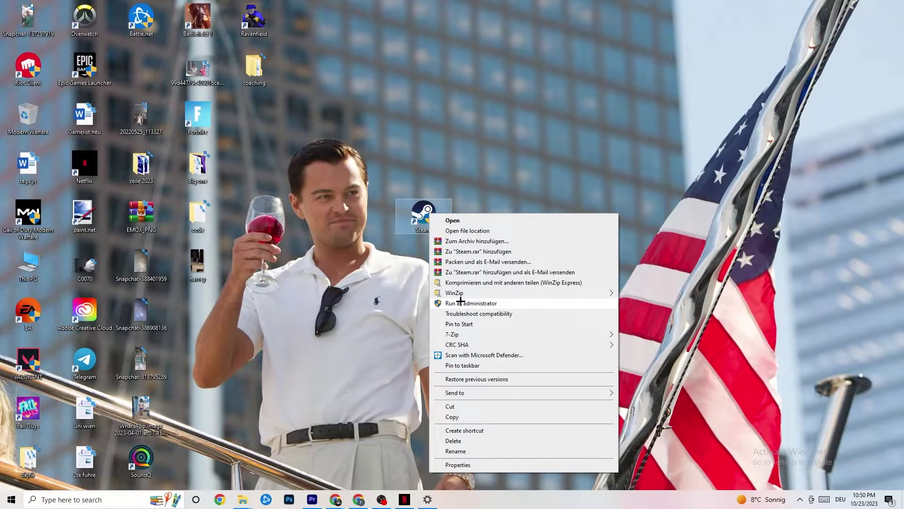
pyautogui.click(353, 283)
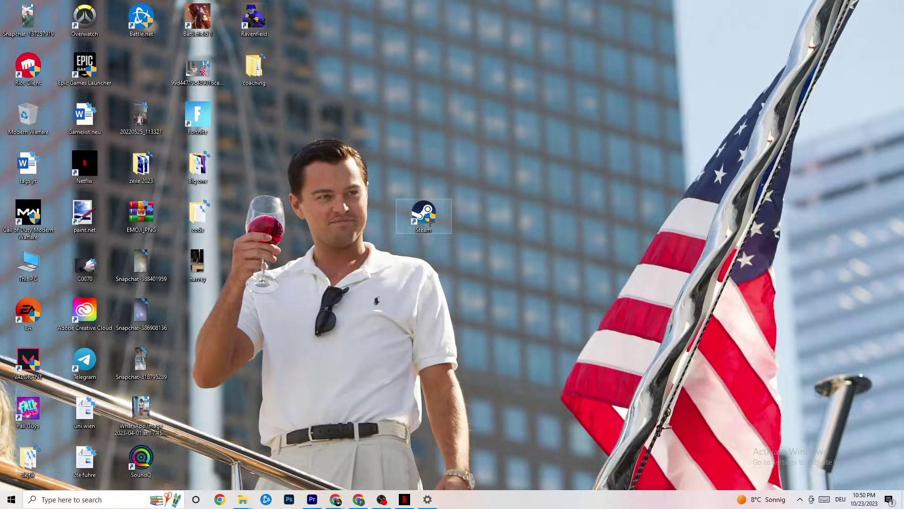
# Step: Move Steam back up and set it to Windows 8 compatibility mode, run as administrator
pyautogui.moveTo(414, 211); pyautogui.dragTo(415, 162)
pyautogui.rightClick(415, 162)
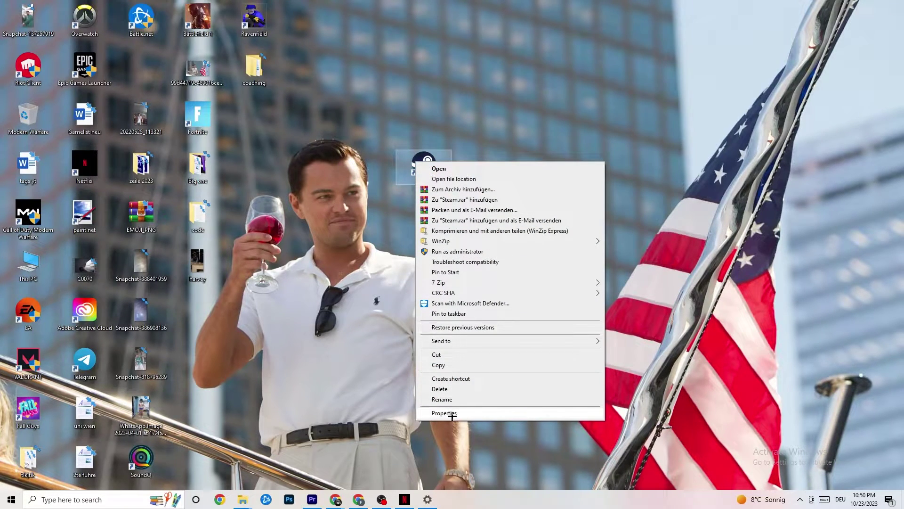
pyautogui.click(451, 413)
pyautogui.moveTo(489, 170); pyautogui.dragTo(439, 81)
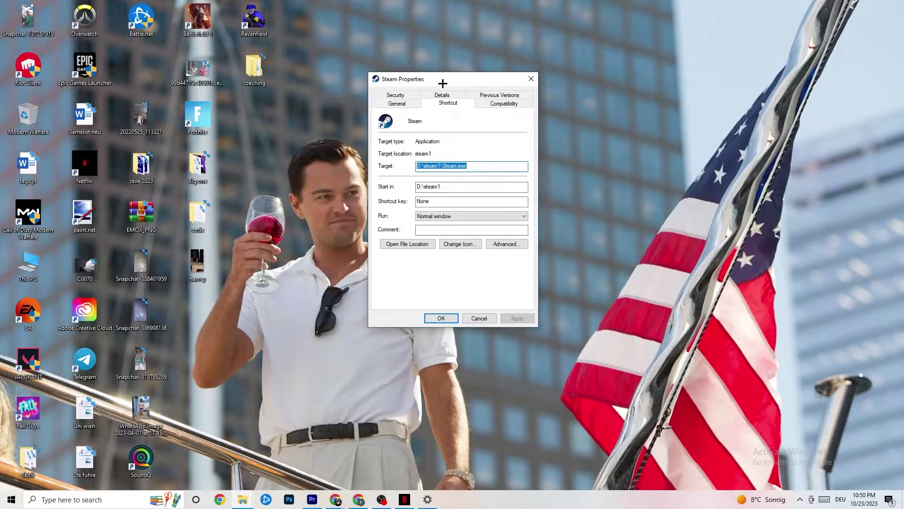
pyautogui.click(500, 104)
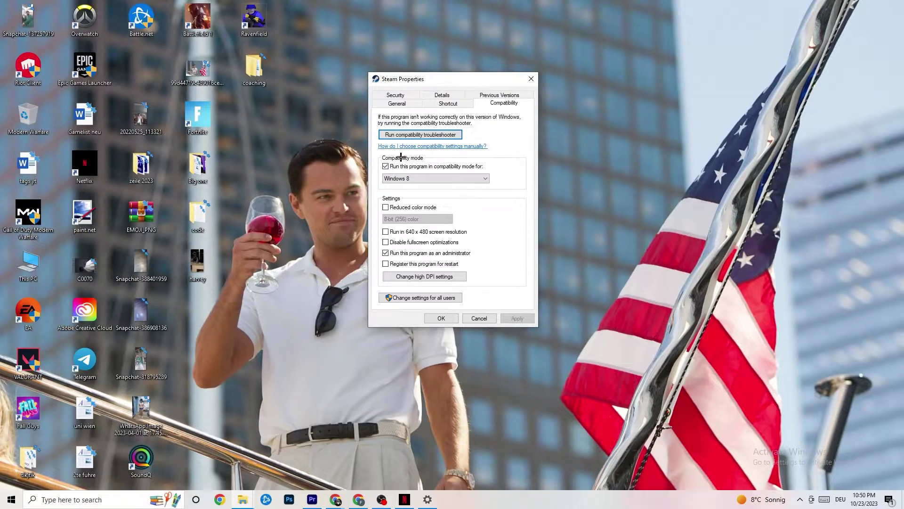
pyautogui.click(459, 176)
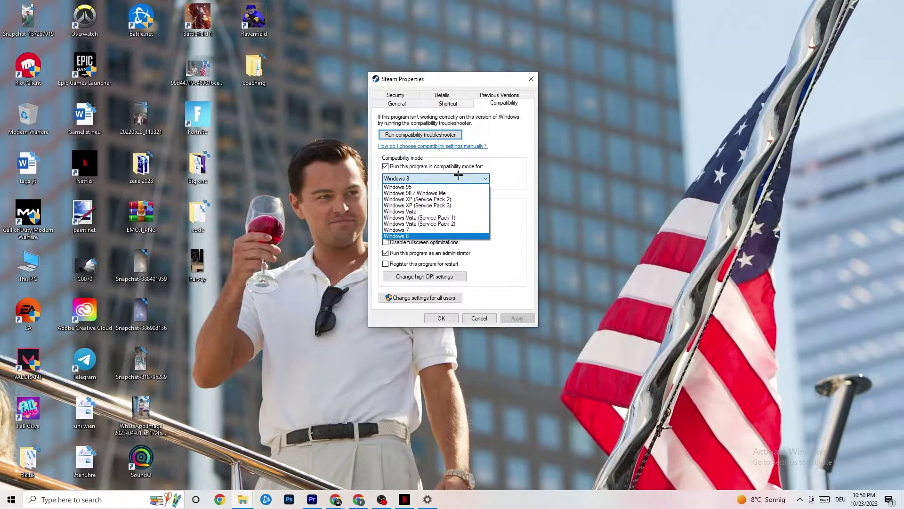
pyautogui.click(444, 235)
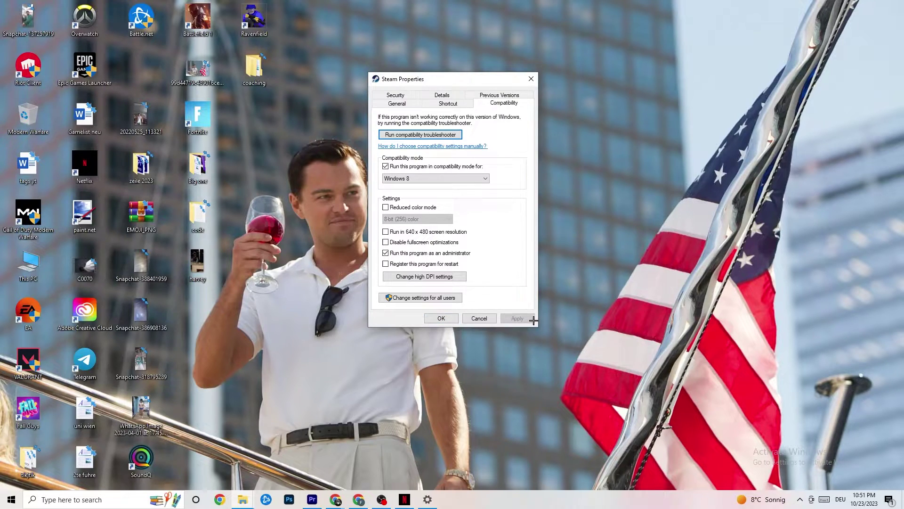
pyautogui.click(442, 318)
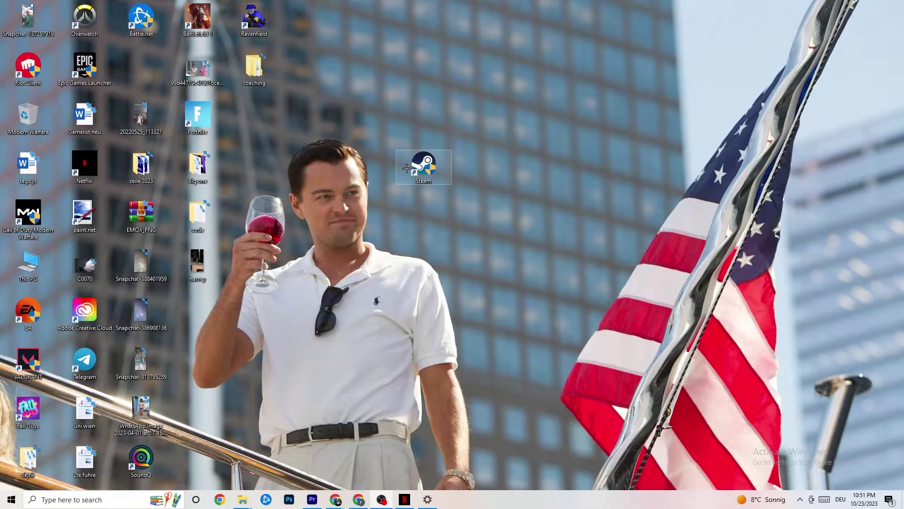
# Step: Bring Settings back to System > Display and keep scaling at 100% (Recommended)
pyautogui.rightClick(407, 168)
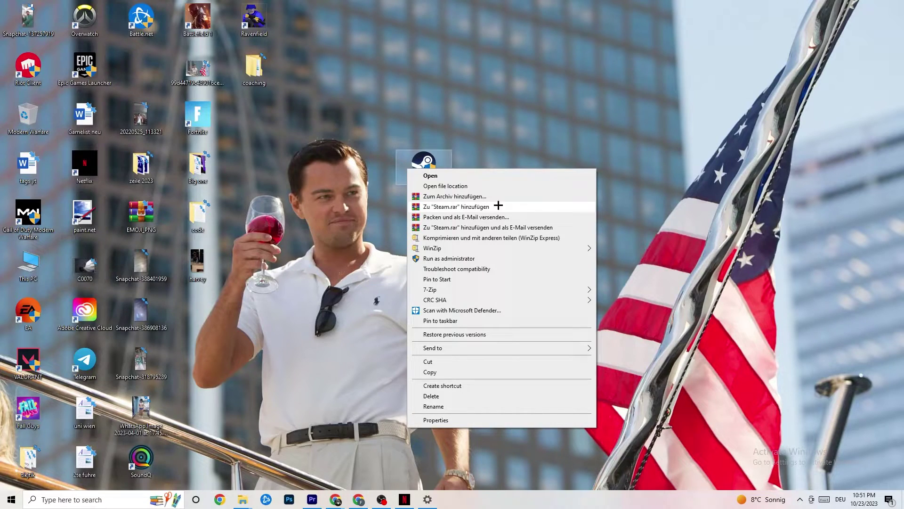
pyautogui.click(332, 207)
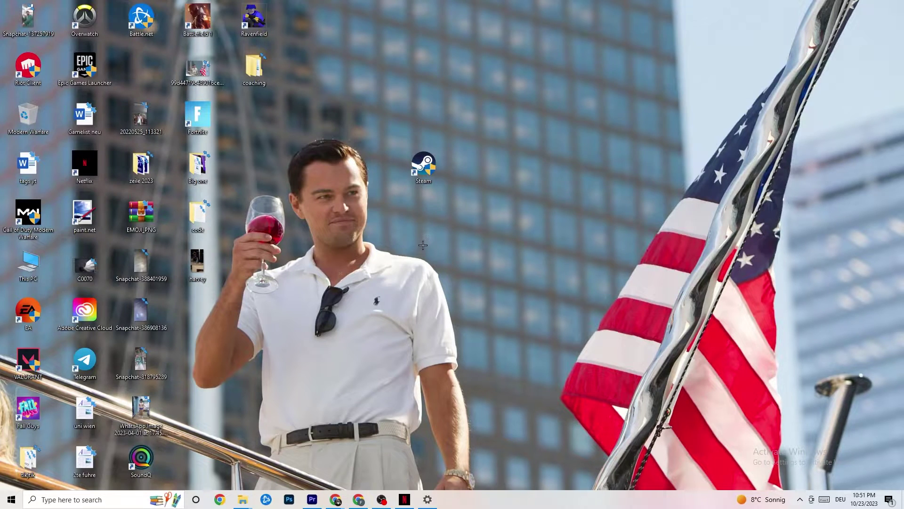
pyautogui.click(12, 499)
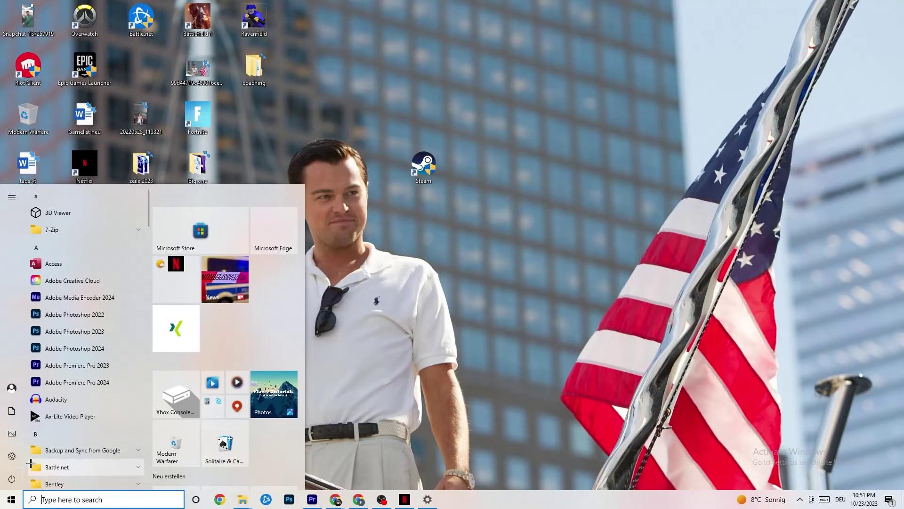
pyautogui.click(428, 500)
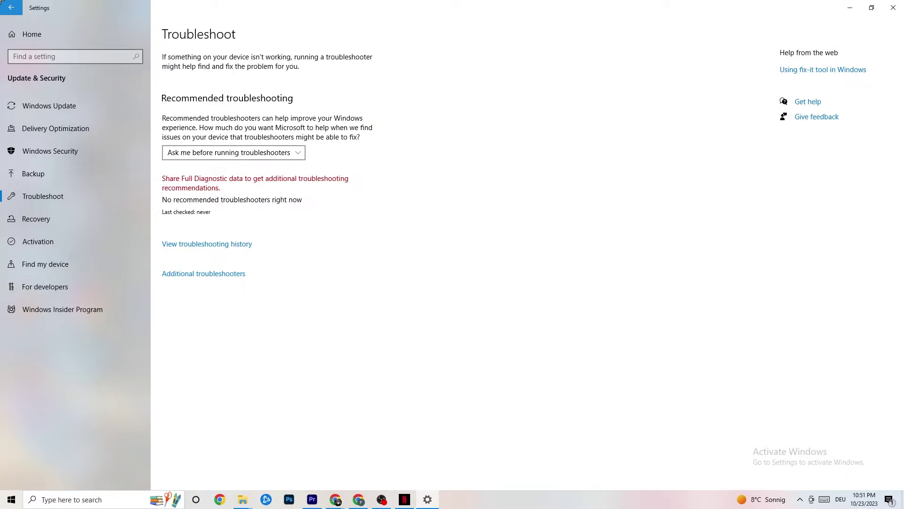
pyautogui.click(4, 6)
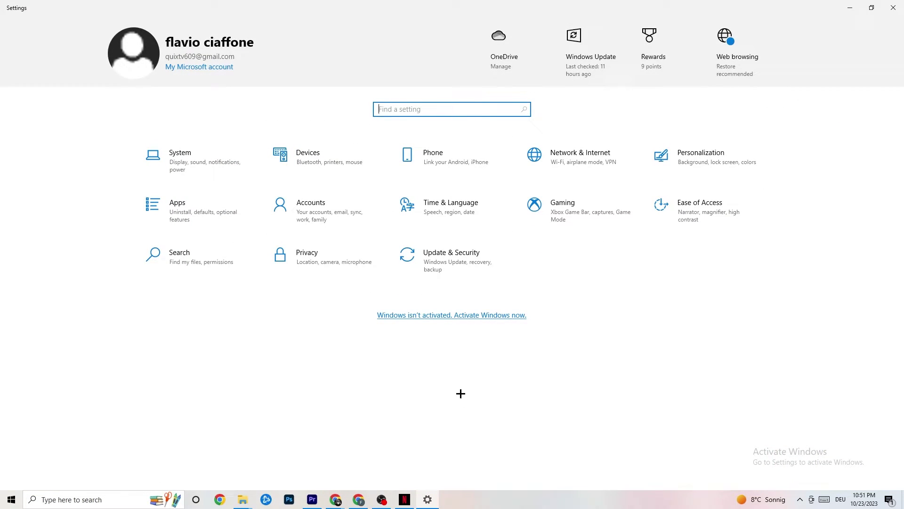
pyautogui.click(212, 170)
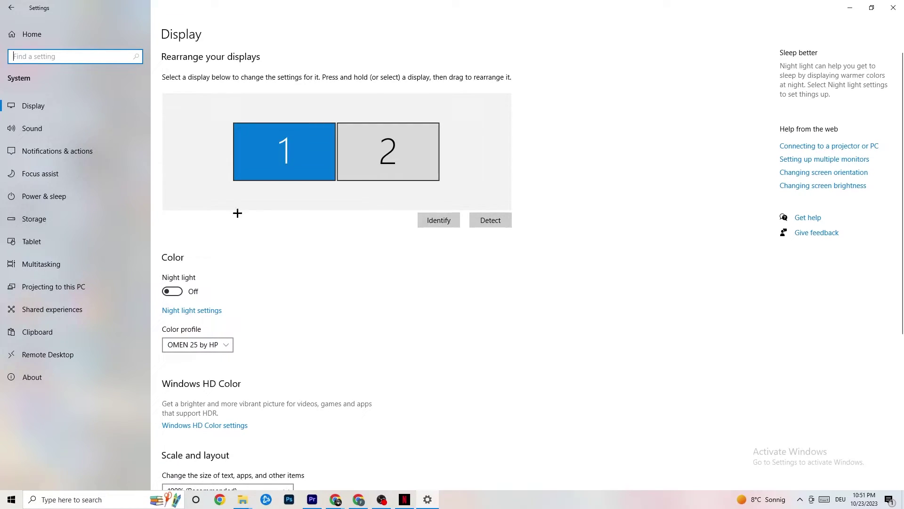
pyautogui.scroll(-5, 259, 157)
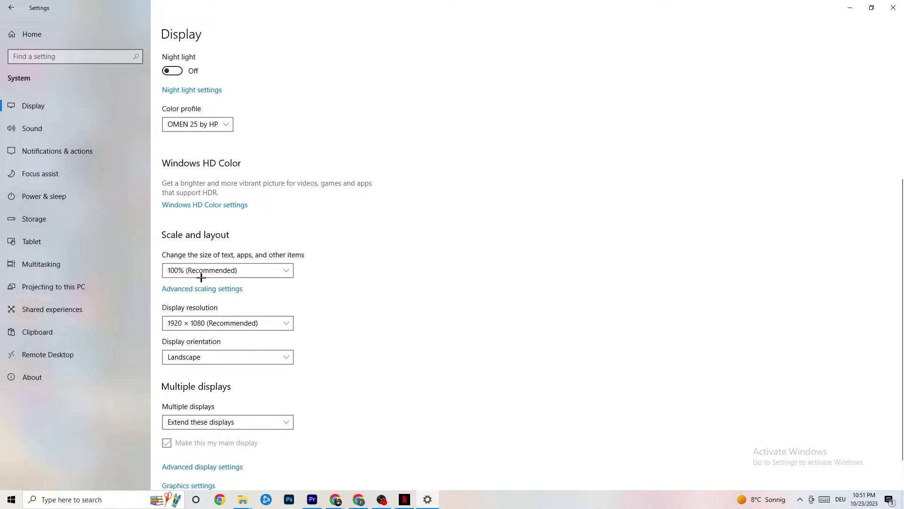
pyautogui.click(285, 265)
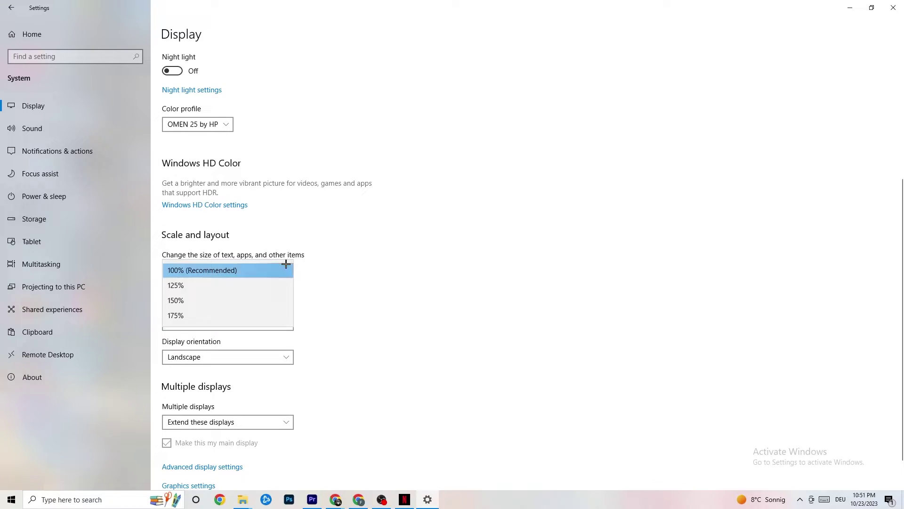
pyautogui.click(410, 232)
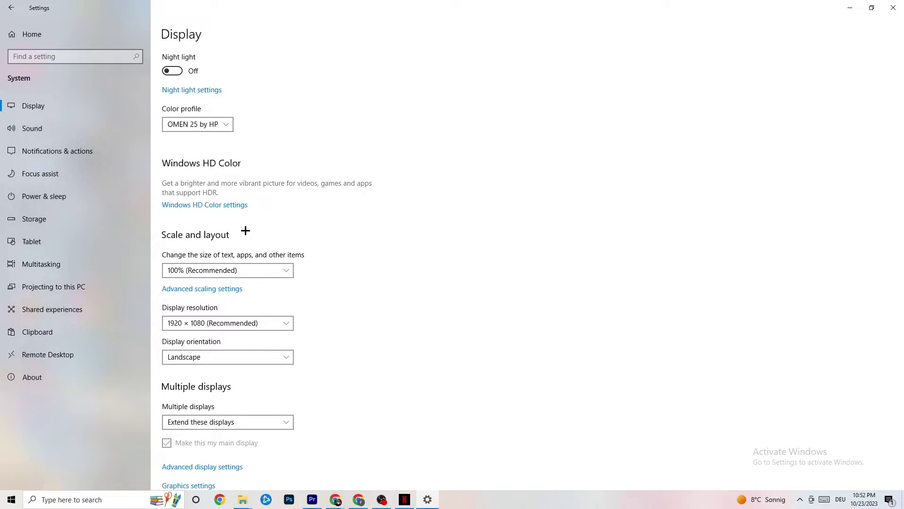
# Step: Review Power & sleep's classic Power Options, then move to the Storage page
pyautogui.click(60, 194)
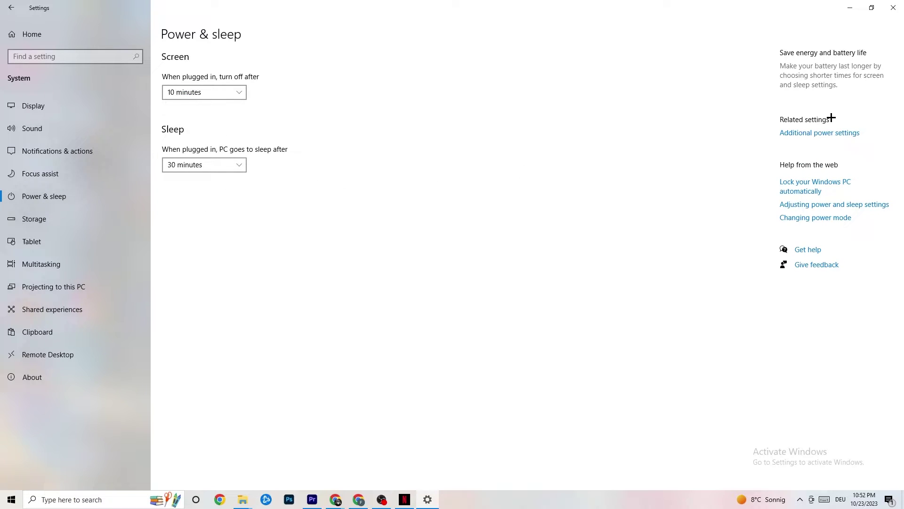
pyautogui.click(828, 134)
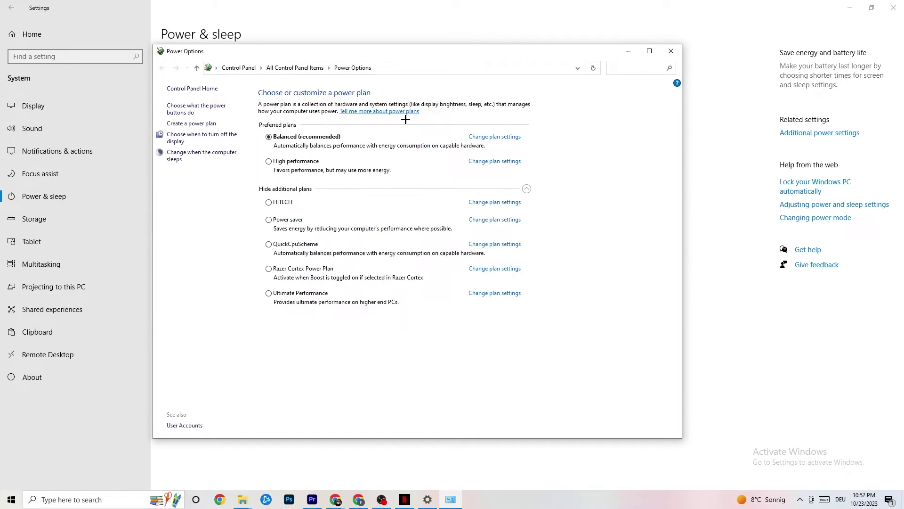
pyautogui.click(669, 54)
pyautogui.click(65, 219)
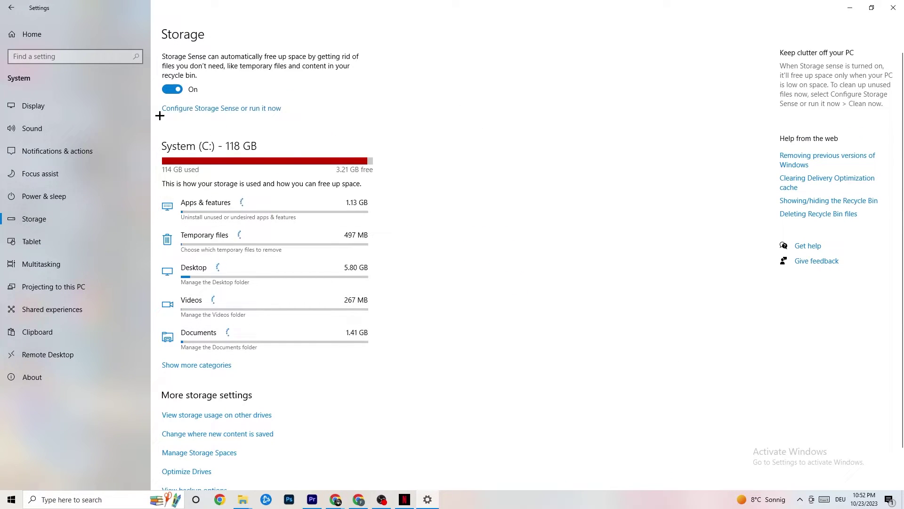
# Step: Keep Storage Sense running every week and recycle bin cleanup at 14 days
pyautogui.click(252, 109)
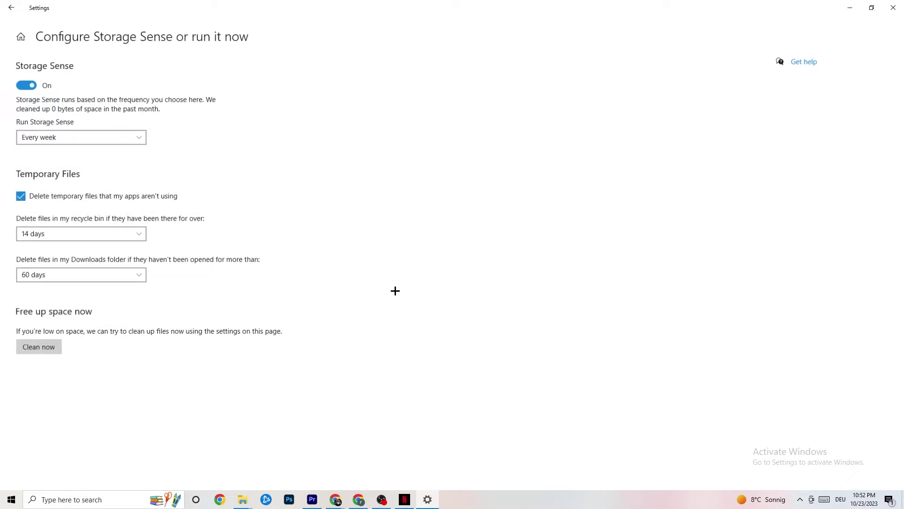
pyautogui.click(107, 133)
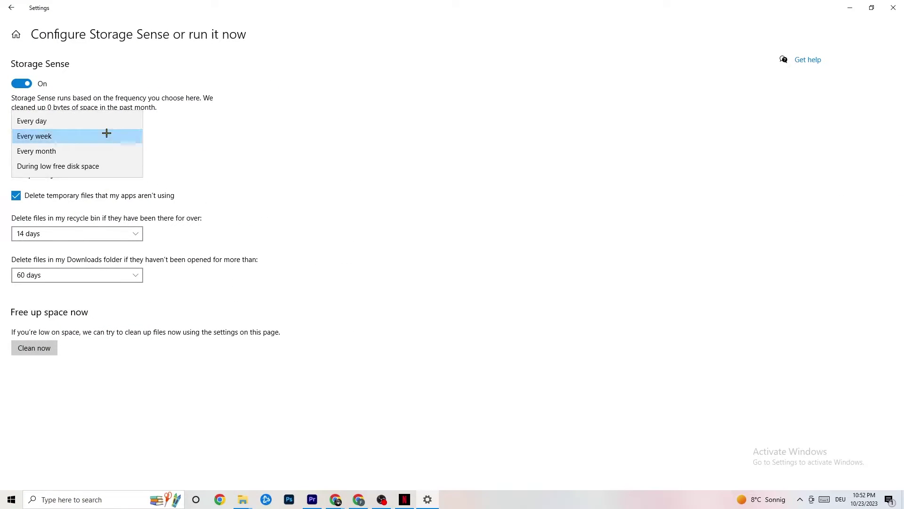
pyautogui.click(365, 176)
pyautogui.click(55, 135)
pyautogui.click(163, 105)
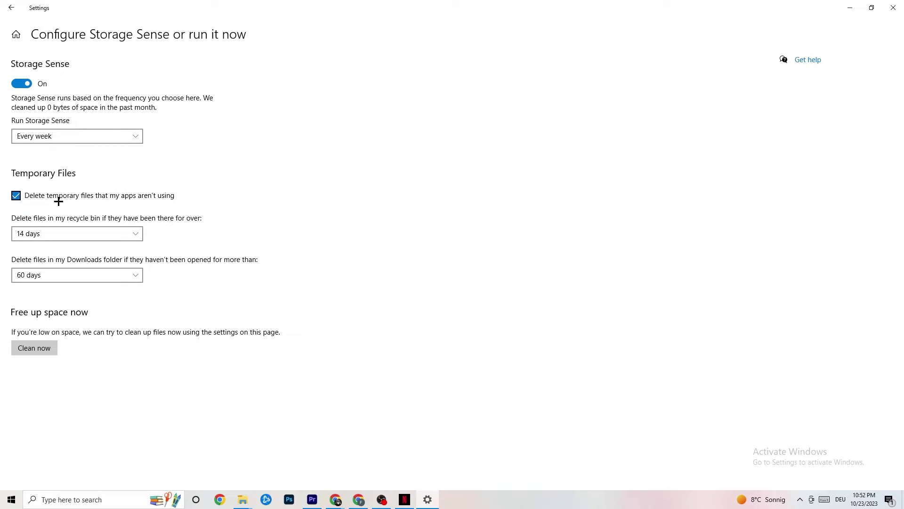
pyautogui.click(97, 234)
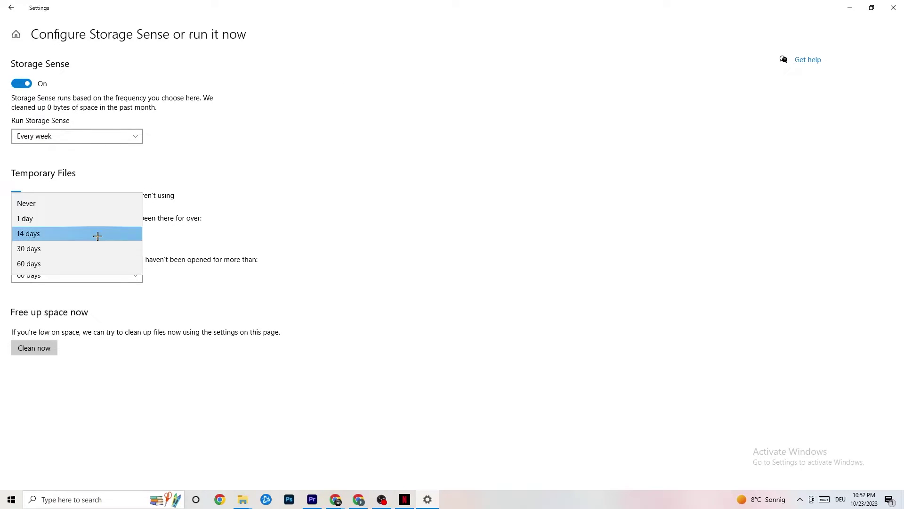
pyautogui.click(375, 200)
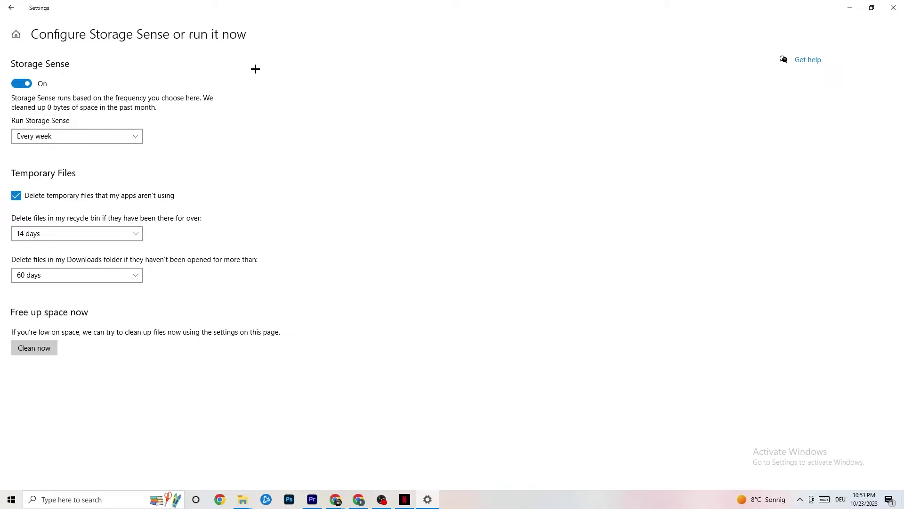
# Step: Return to Settings home and open Gaming's Xbox Game Bar page, showing it off
pyautogui.click(19, 9)
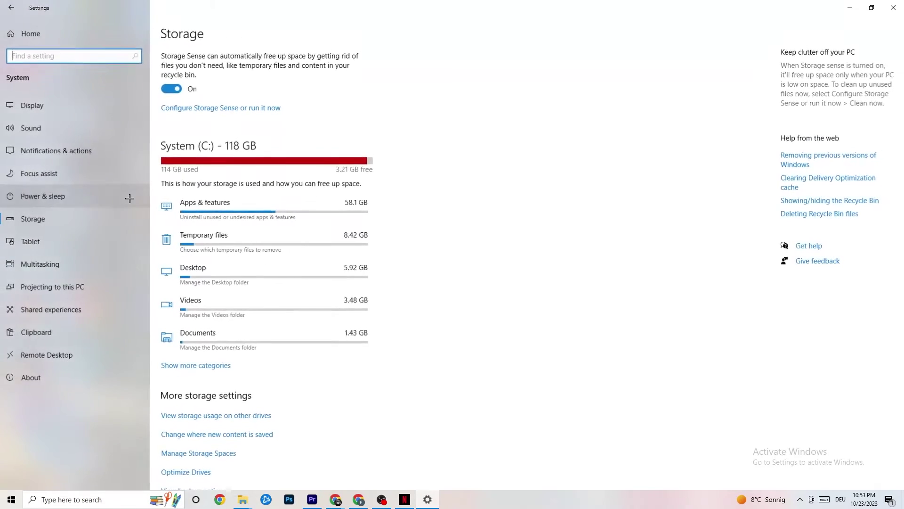
pyautogui.click(10, 9)
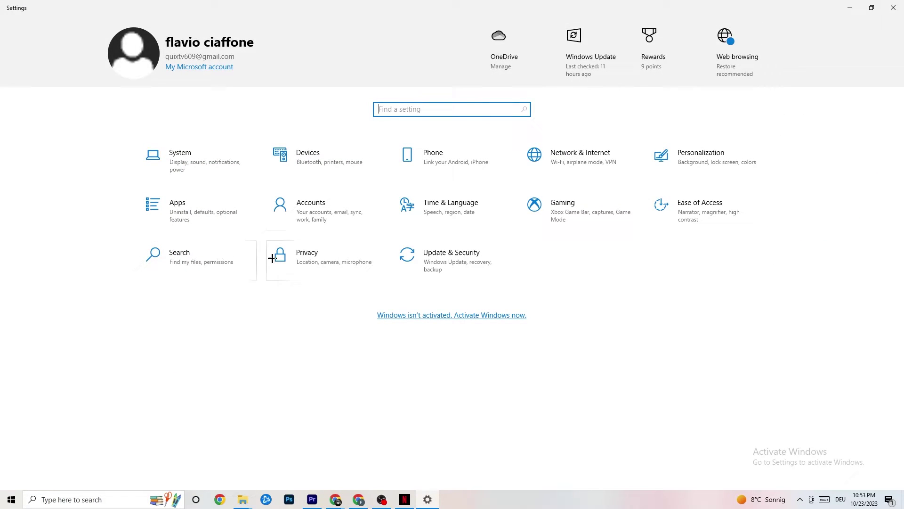
pyautogui.click(580, 217)
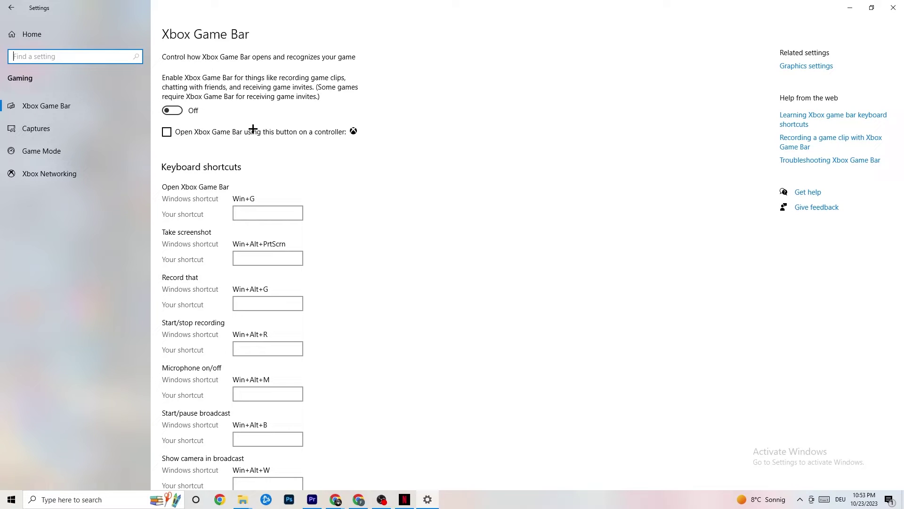
# Step: Switch to Captures, where background recording and audio recording are off
pyautogui.click(59, 123)
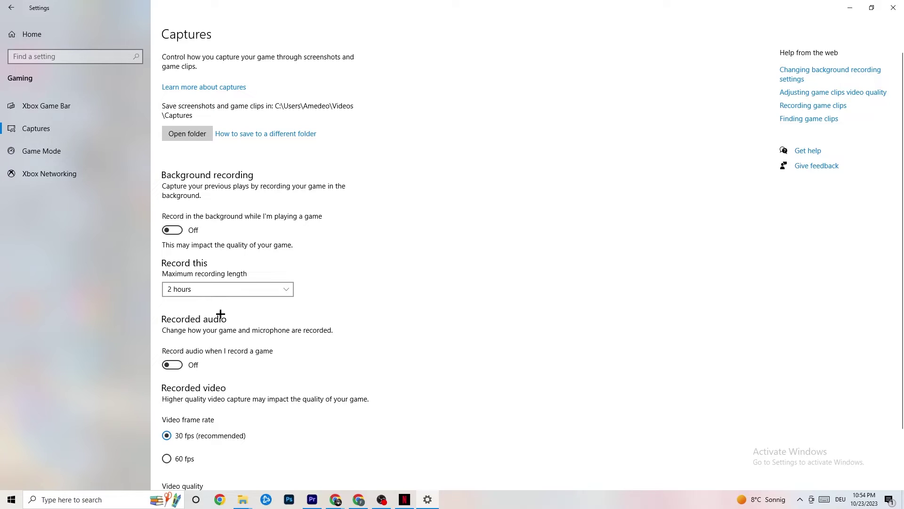
# Step: Confirm Game Mode is on, then close Settings to the desktop
pyautogui.click(52, 150)
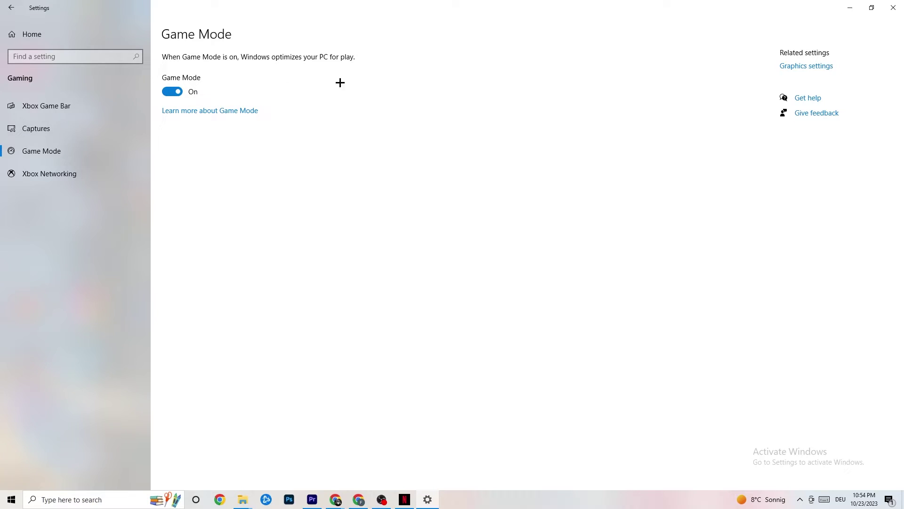
pyautogui.click(891, 8)
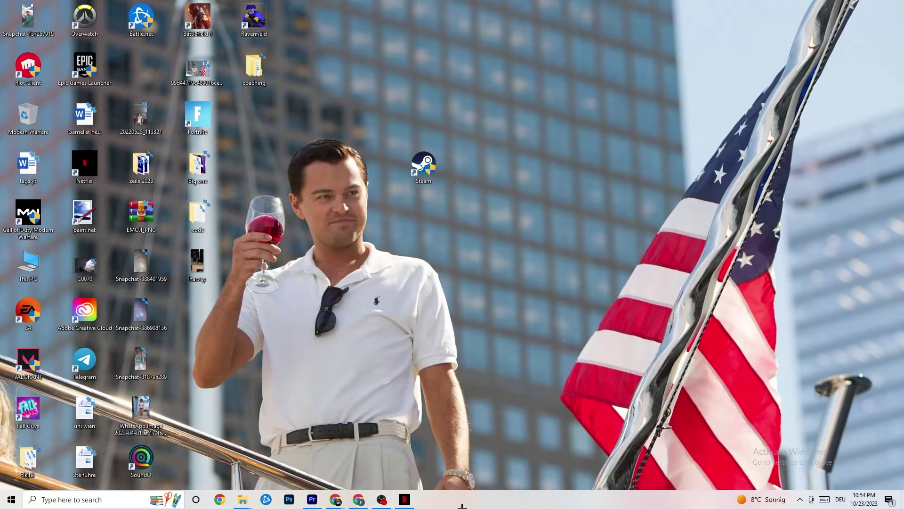
# Step: Open Task Manager from the taskbar and check the Netflix process's options without changing anything
pyautogui.rightClick(462, 505)
pyautogui.click(480, 465)
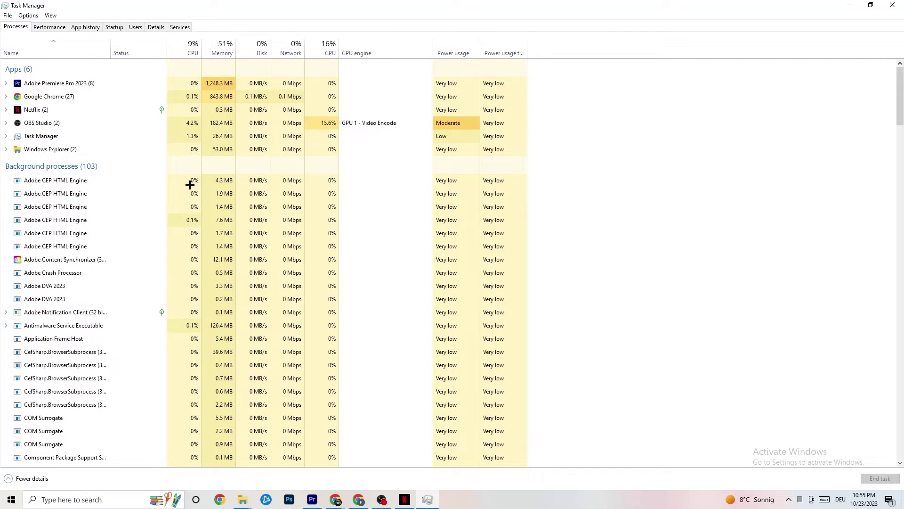
pyautogui.scroll(-3, 200, 351)
pyautogui.scroll(-4, 200, 351)
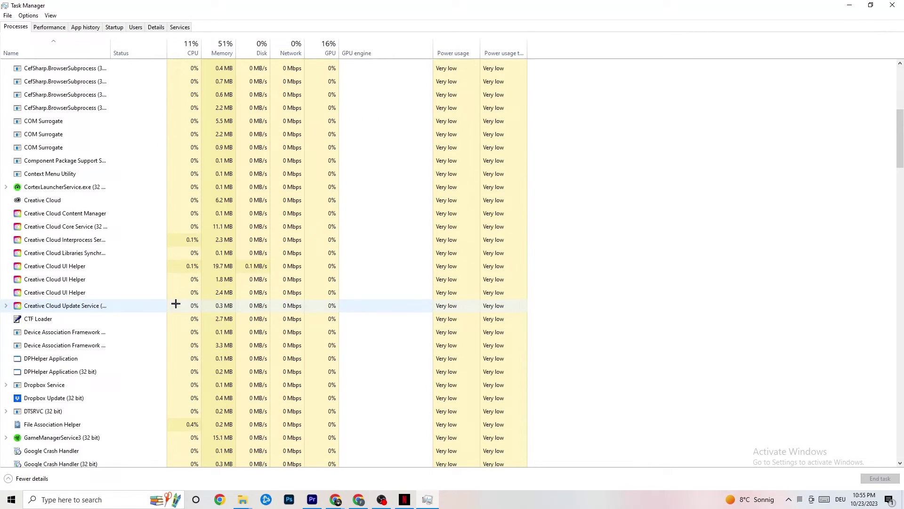
pyautogui.scroll(7, 176, 306)
pyautogui.scroll(-3, 160, 277)
pyautogui.scroll(3, 122, 264)
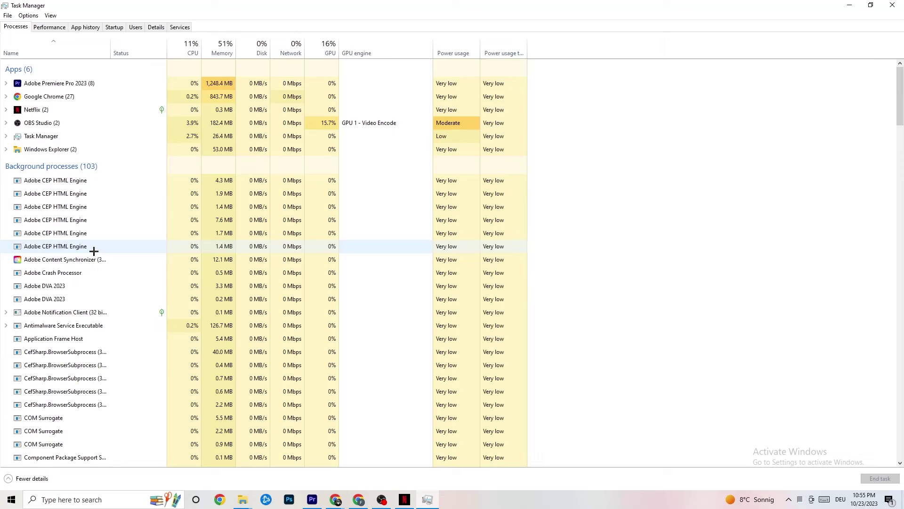
pyautogui.rightClick(58, 111)
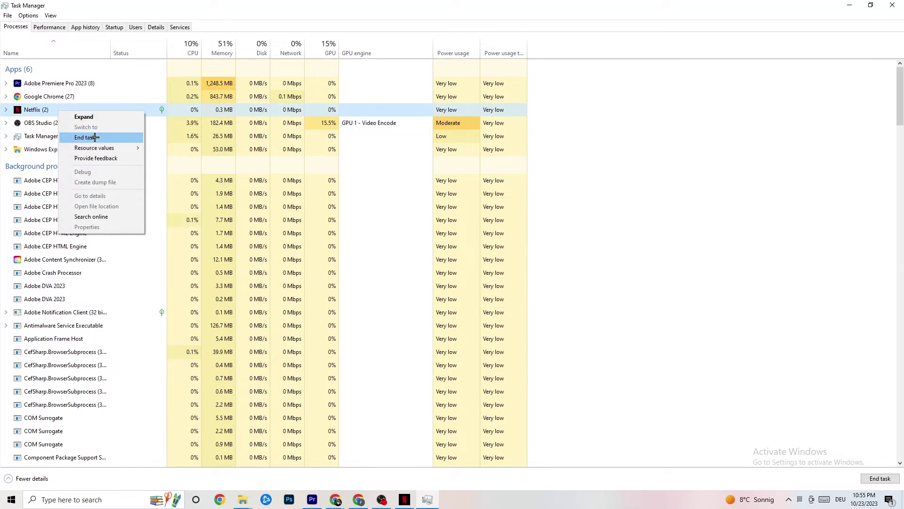
pyautogui.click(672, 149)
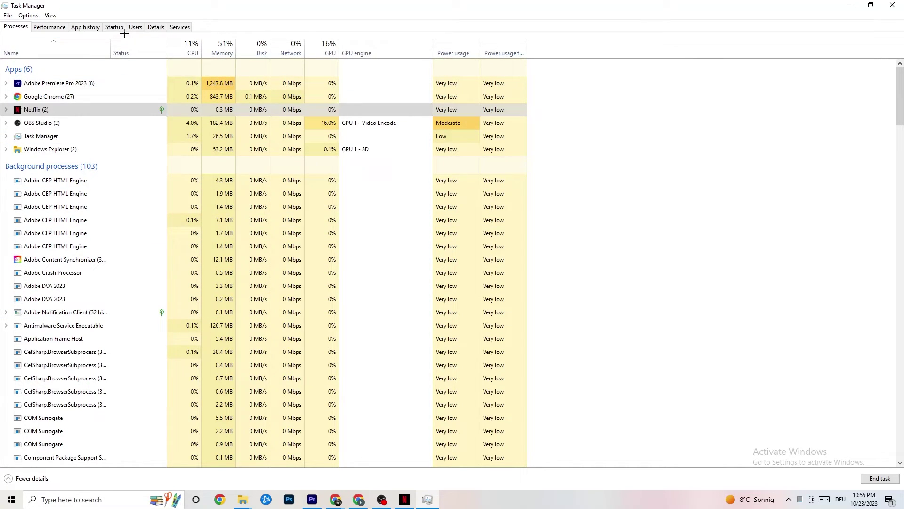
# Step: On the Details list, review Adobe Premiere Pro's priority options and keep it at Normal
pyautogui.click(148, 29)
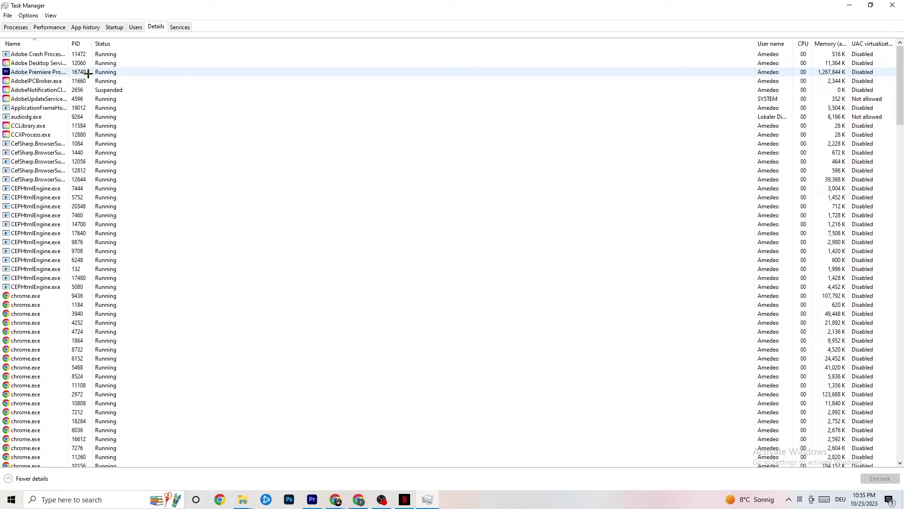
pyautogui.rightClick(88, 74)
pyautogui.moveTo(139, 114)
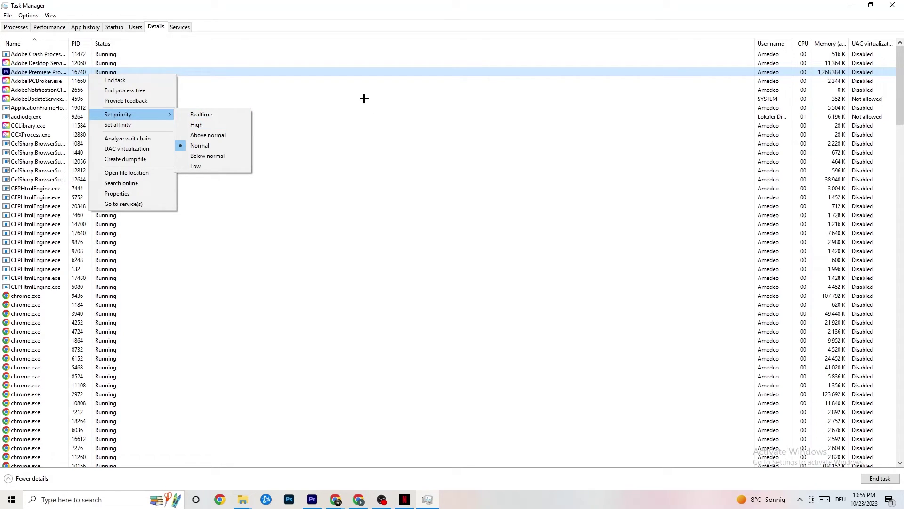
pyautogui.click(149, 115)
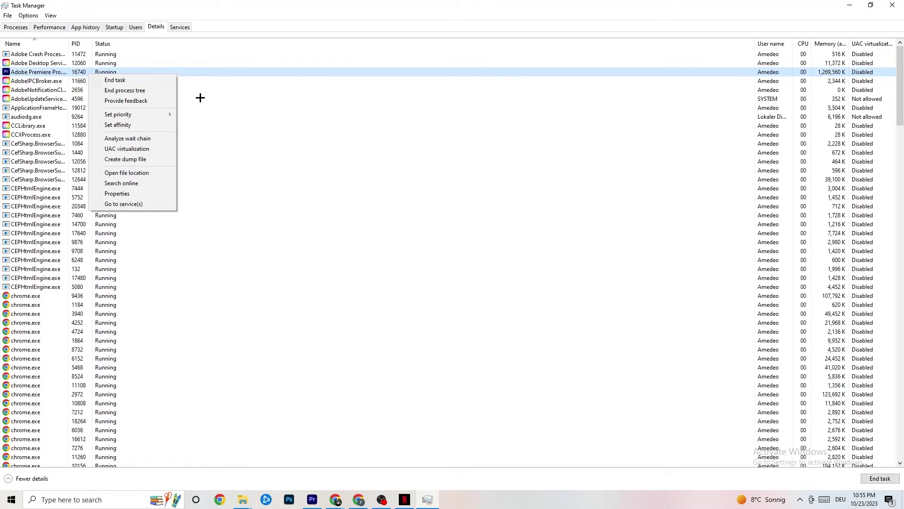
pyautogui.click(113, 28)
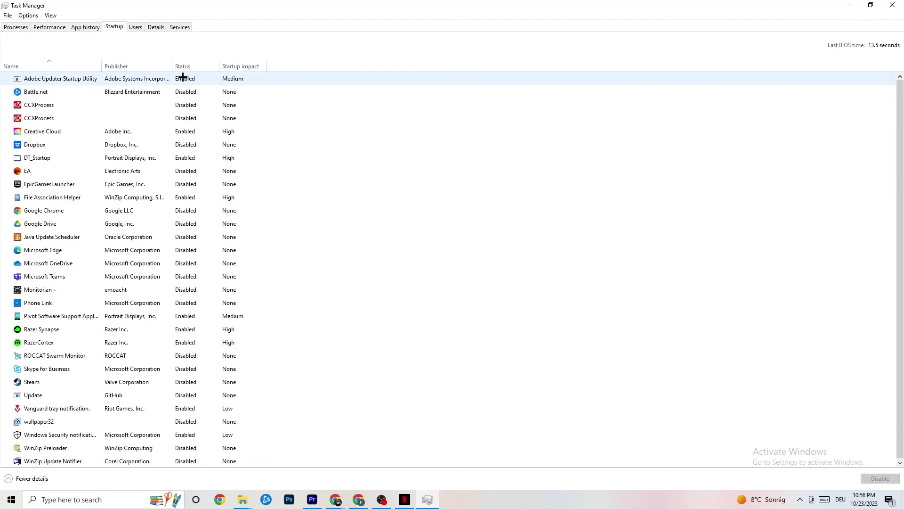
# Step: Review the Google Drive and Pivot Software startup entries, keeping Google Drive disabled and Pivot Software enabled
pyautogui.rightClick(130, 224)
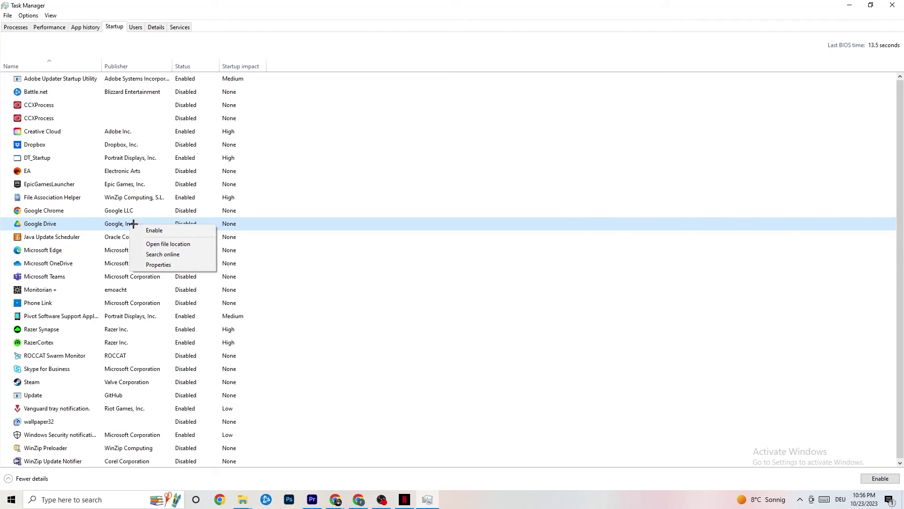
pyautogui.click(178, 317)
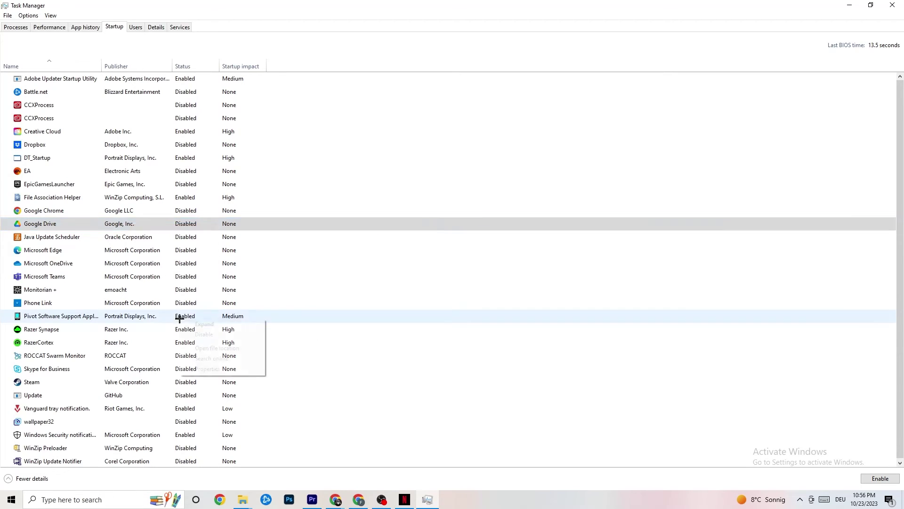
pyautogui.rightClick(179, 317)
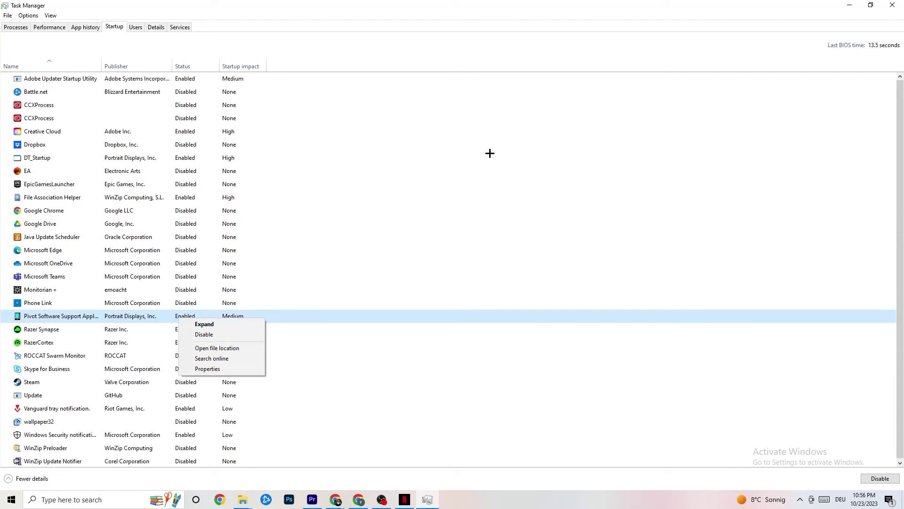
pyautogui.click(366, 15)
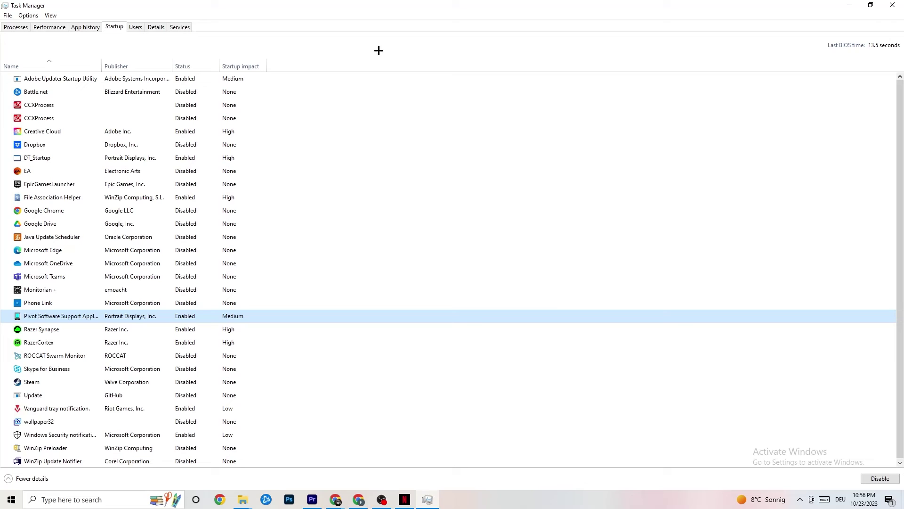
# Step: Close Task Manager to return to the desktop
pyautogui.click(892, 5)
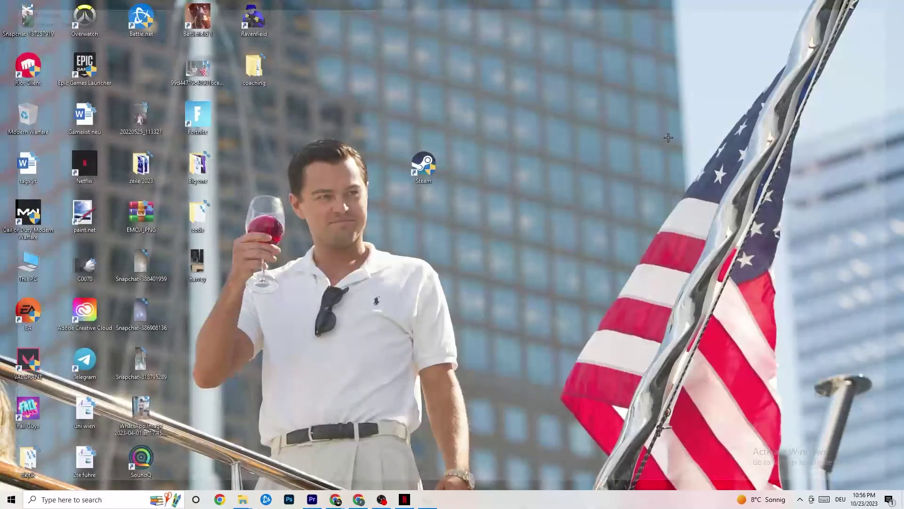